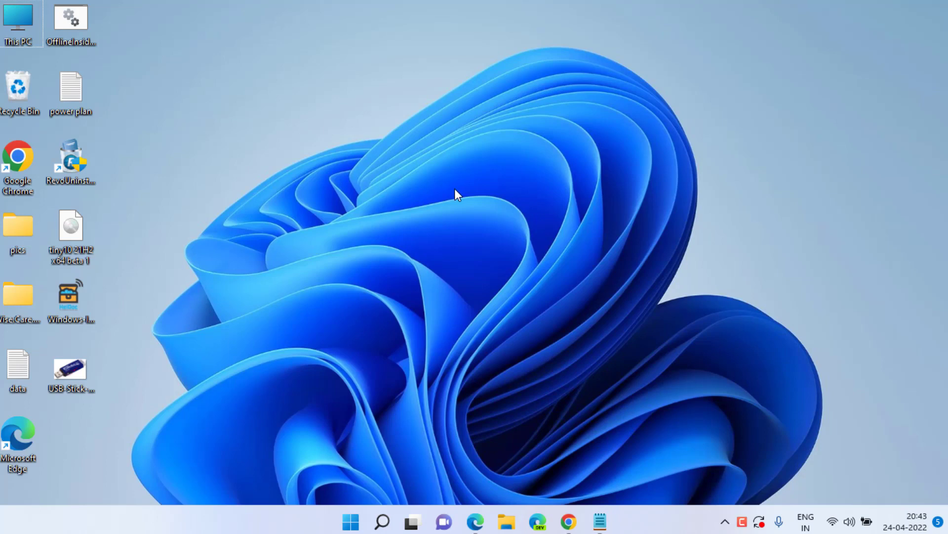
Bring back the Chrome window showing the USB stick image, then minimise it to reveal the desktop.
left_click(569, 522)
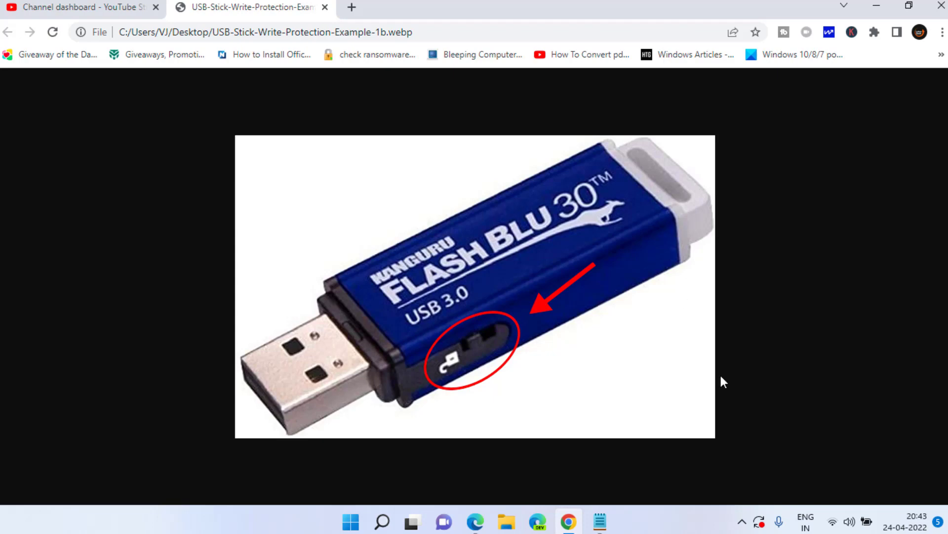
left_click(877, 6)
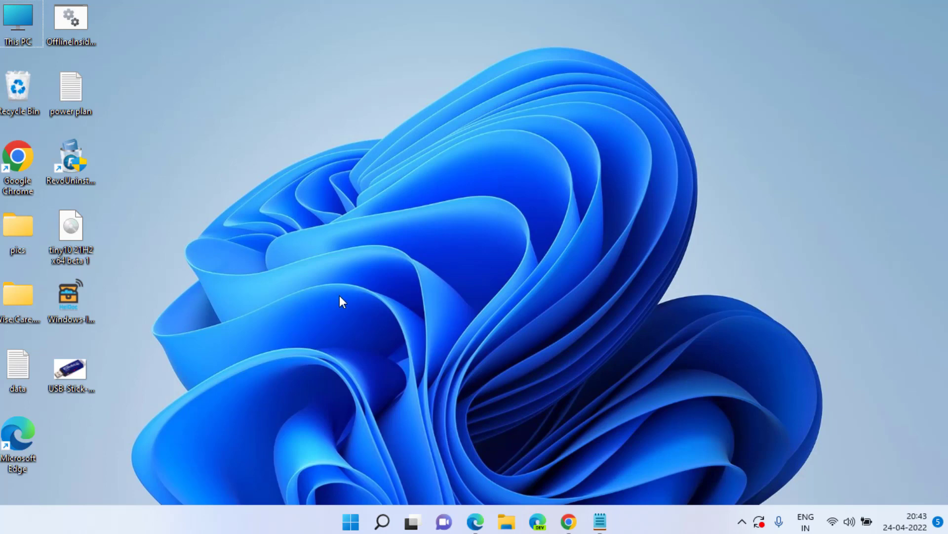
Open the Run dialog from a Start search and enter regedit in its Open box.
left_click(351, 521)
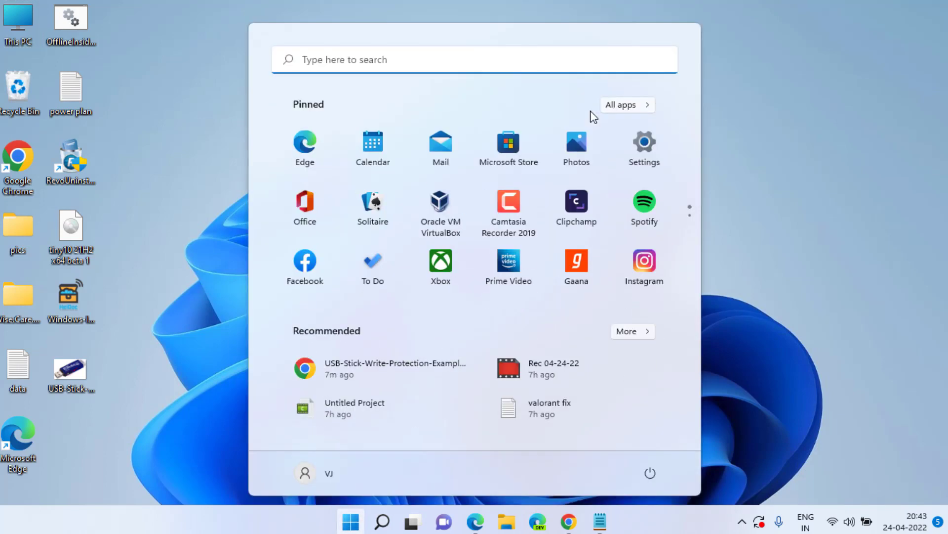
type("run")
key("Return")
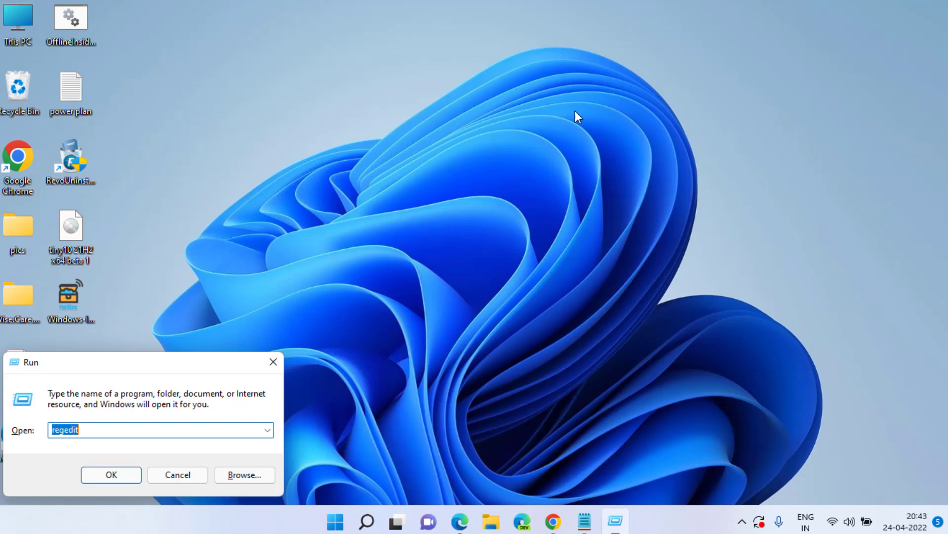
type("regedit")
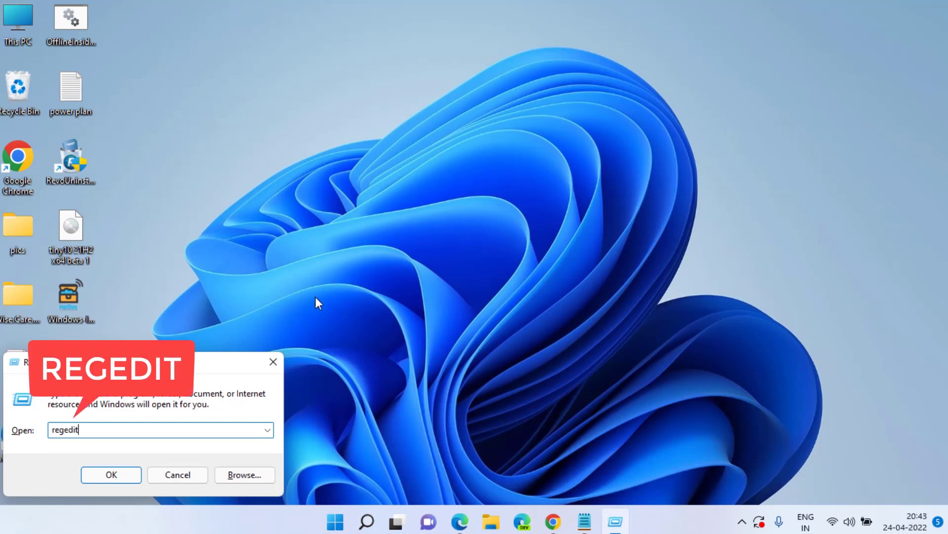
Launch Registry Editor and jump to HKEY_LOCAL_MACHINE\SYSTEM\CurrentControlSet\Control through the address bar.
key("Return")
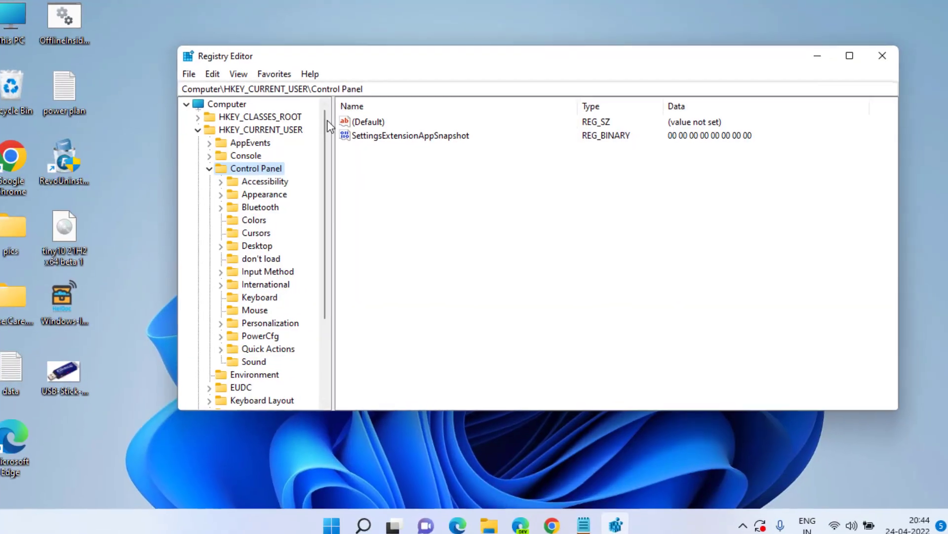
key("ctrl+a")
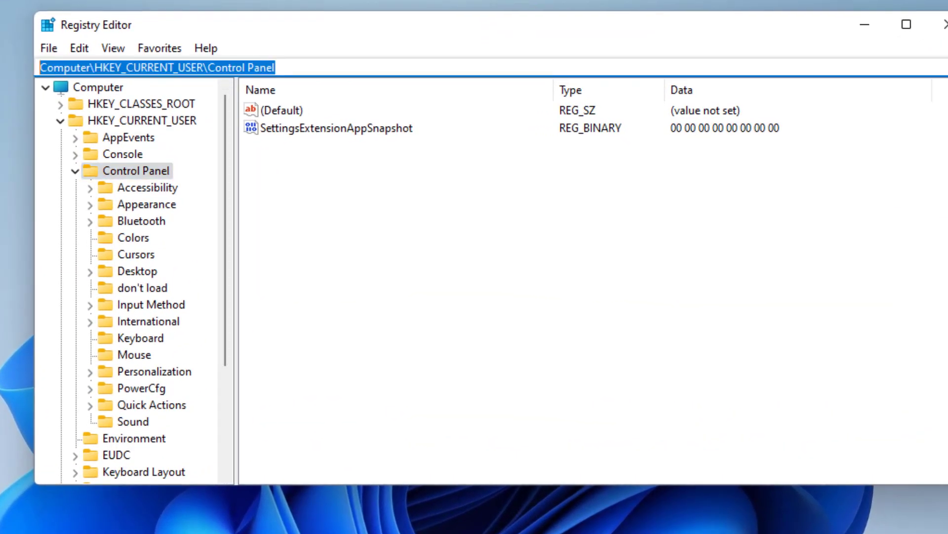
type("Computer\\HKEY_LOCAL_MACHINE\\SYSTEM\\CurrentControlSet\\Control")
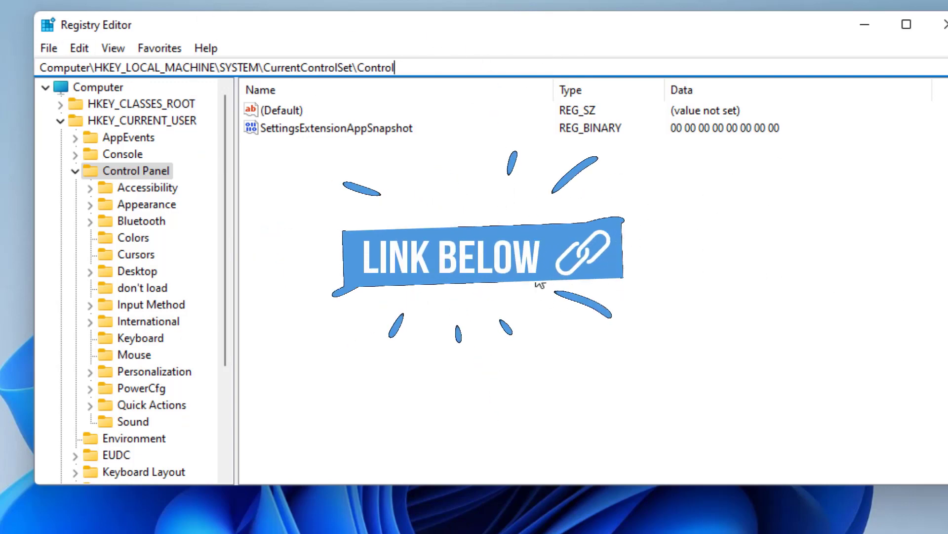
key("Return")
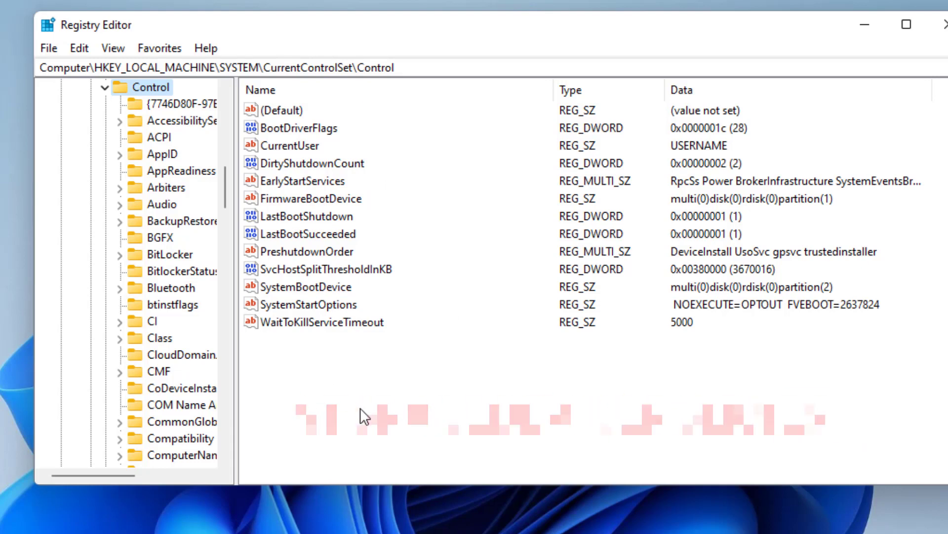
Create a DWORD (32-bit) value named storagedevicepolicy under Control, keeping its data at 0.
right_click(328, 373)
mouse_move(386, 376)
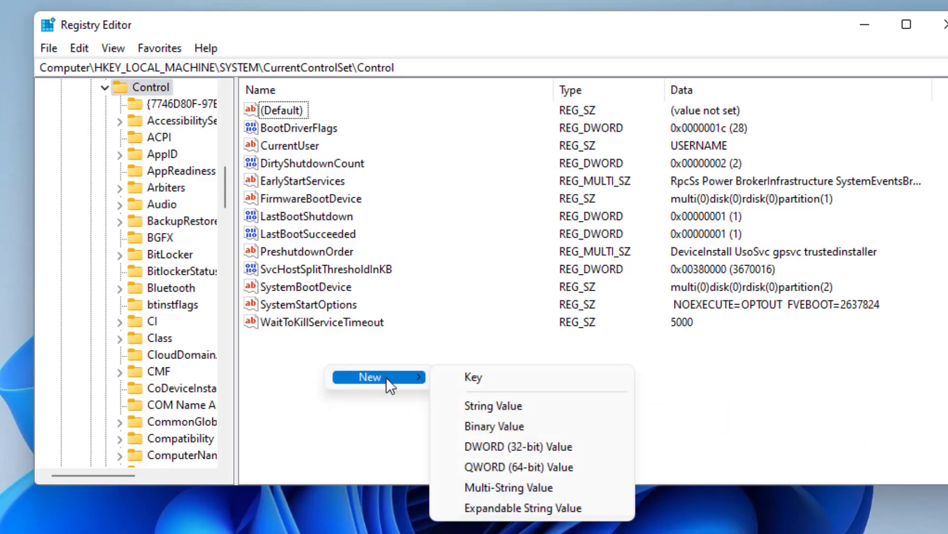
left_click(540, 446)
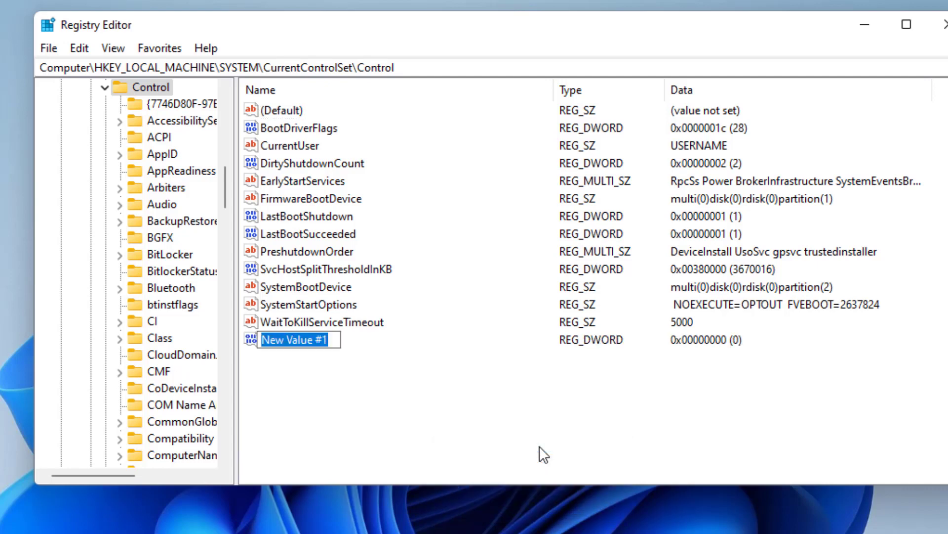
type("storagedev")
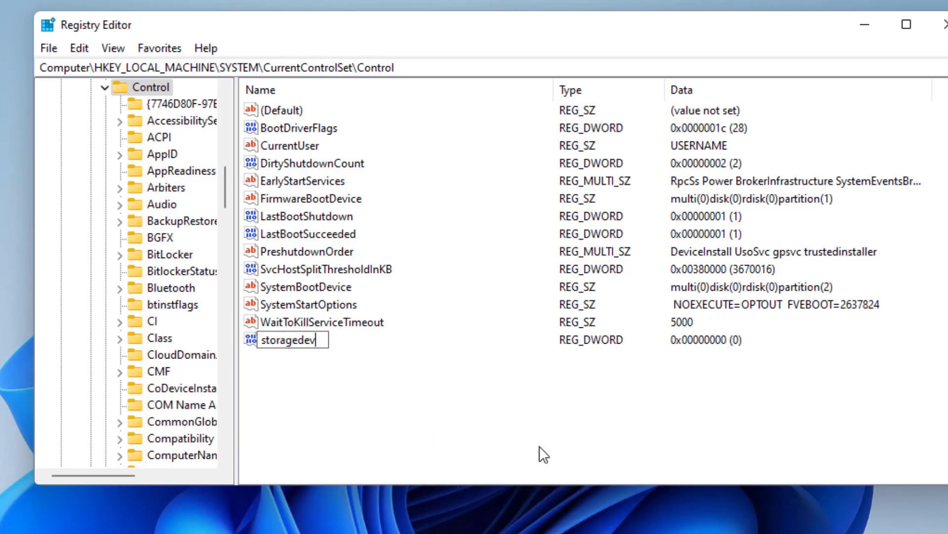
type("icepolicy")
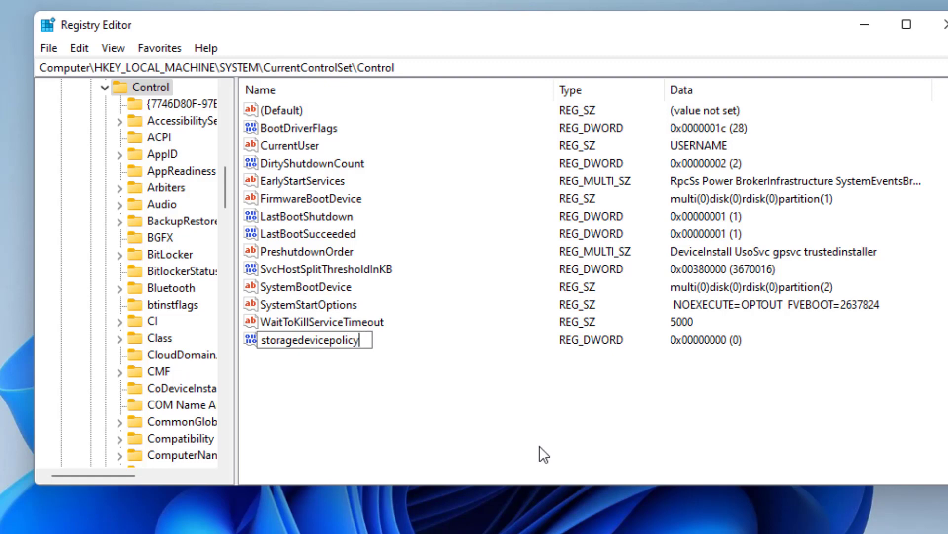
key("Return")
key("Return")
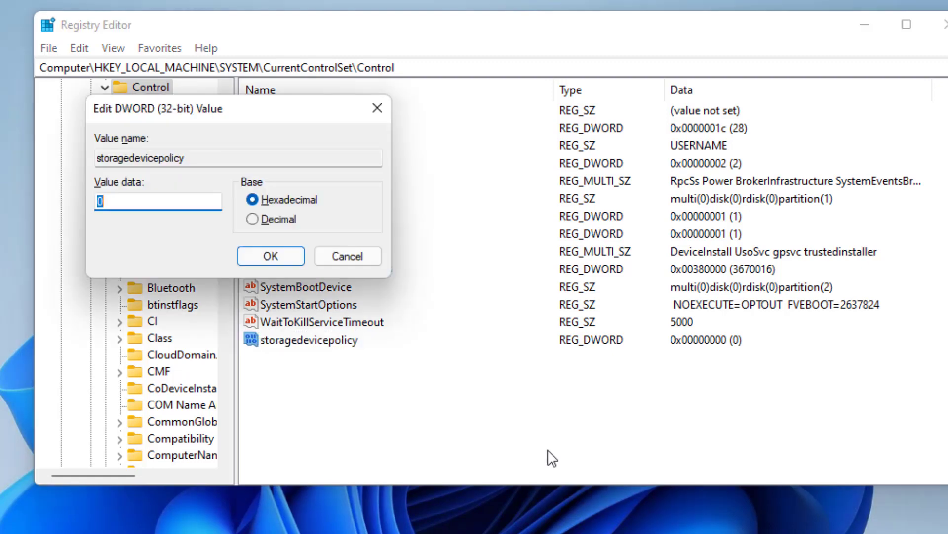
left_click(161, 206)
left_click(270, 255)
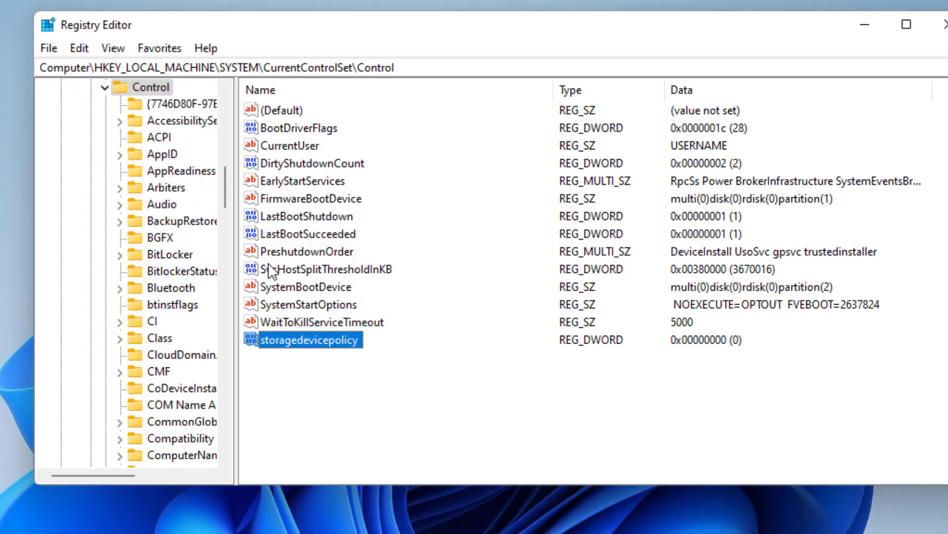
left_click(534, 288)
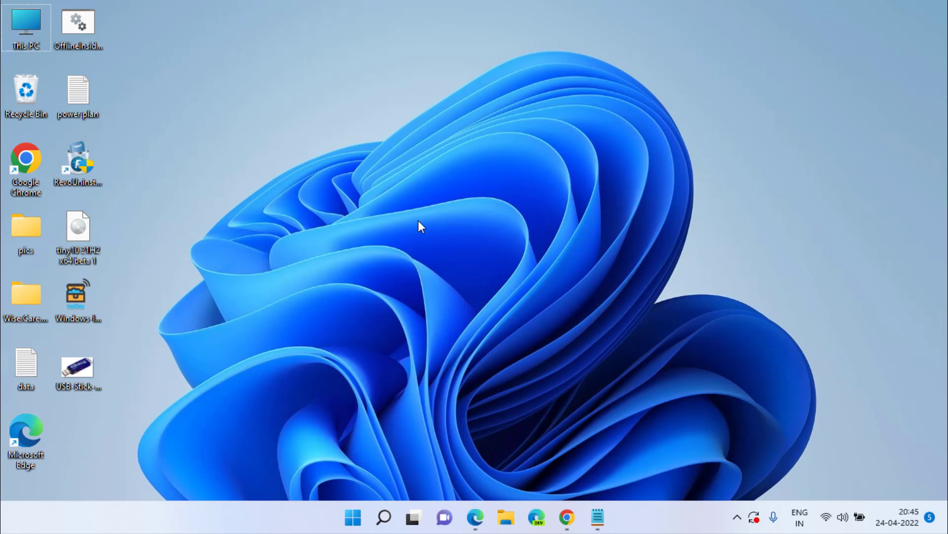
Search Start for cmd and run Command Prompt as administrator.
left_click(349, 519)
type("cmd")
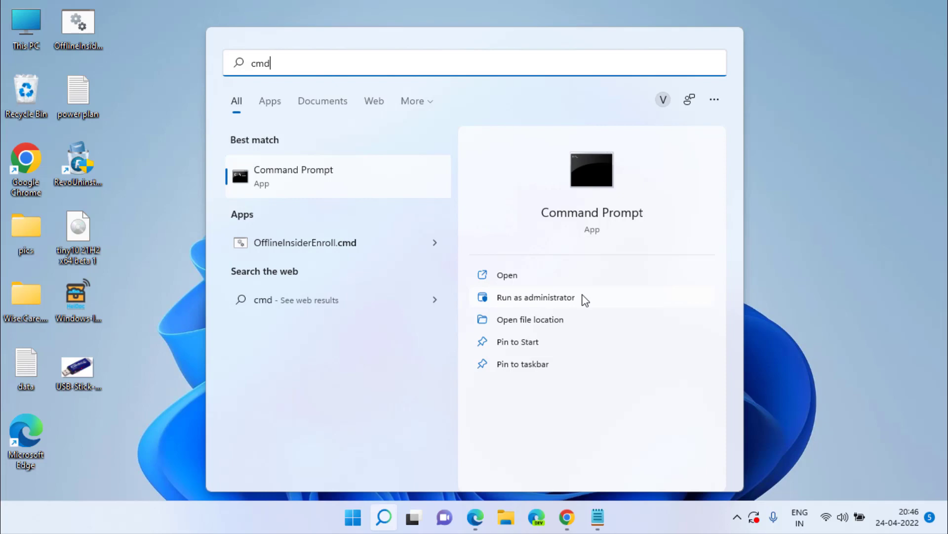
left_click(565, 299)
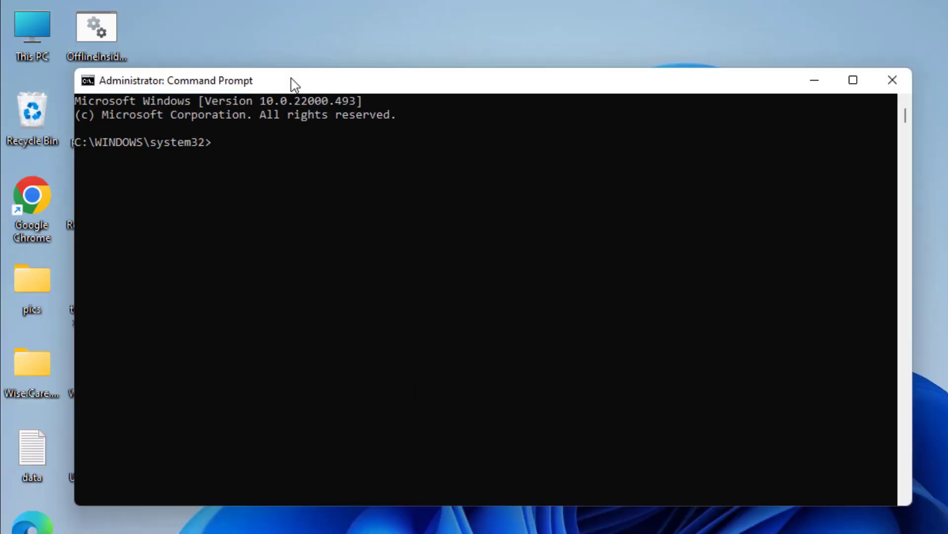
Start DiskPart, list the disks, and select the 28 GB disk 1.
type("diskpart")
key("Return")
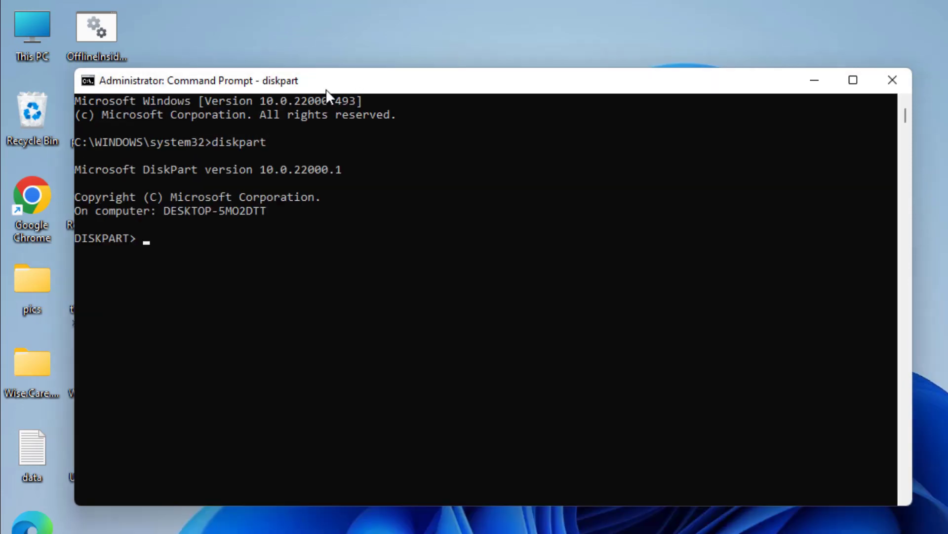
type("list disk")
key("Return")
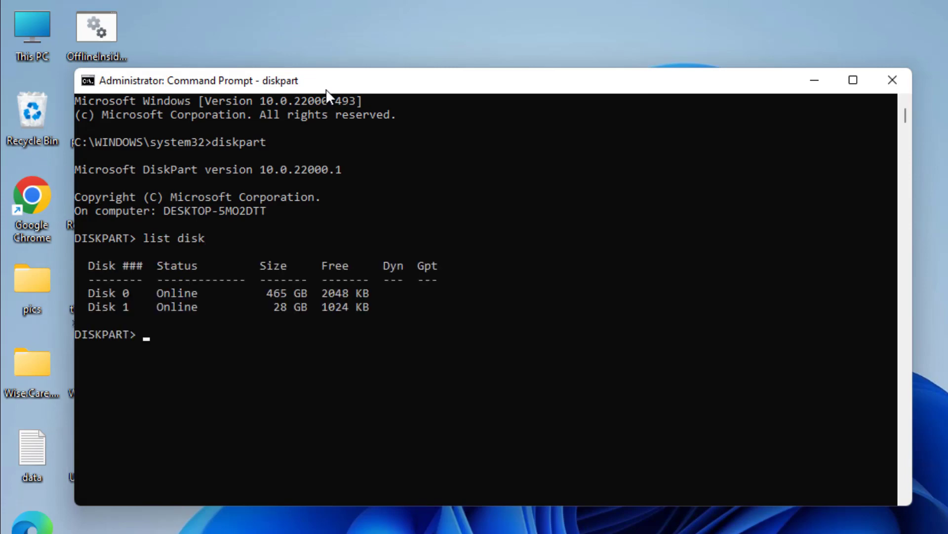
left_click(270, 307)
left_click_drag(304, 310, 307, 310)
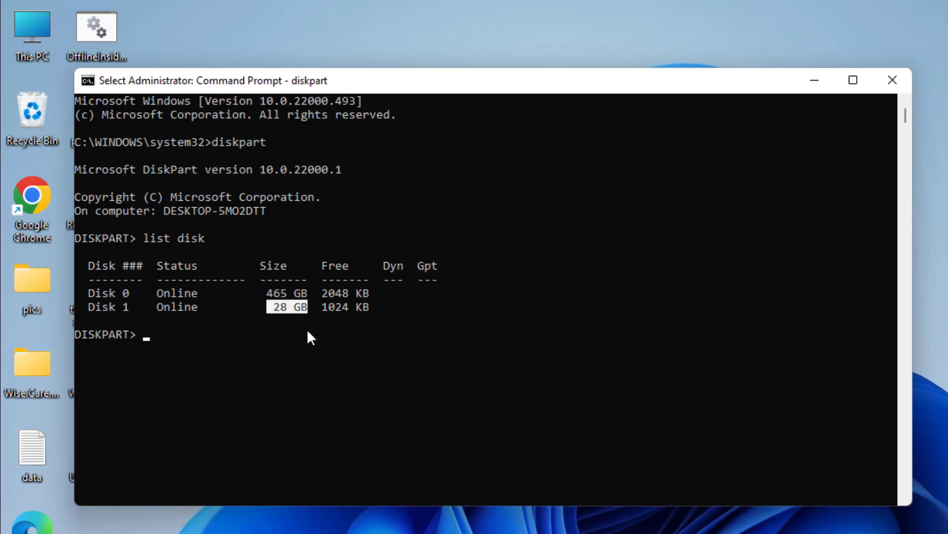
left_click(190, 337)
type("s")
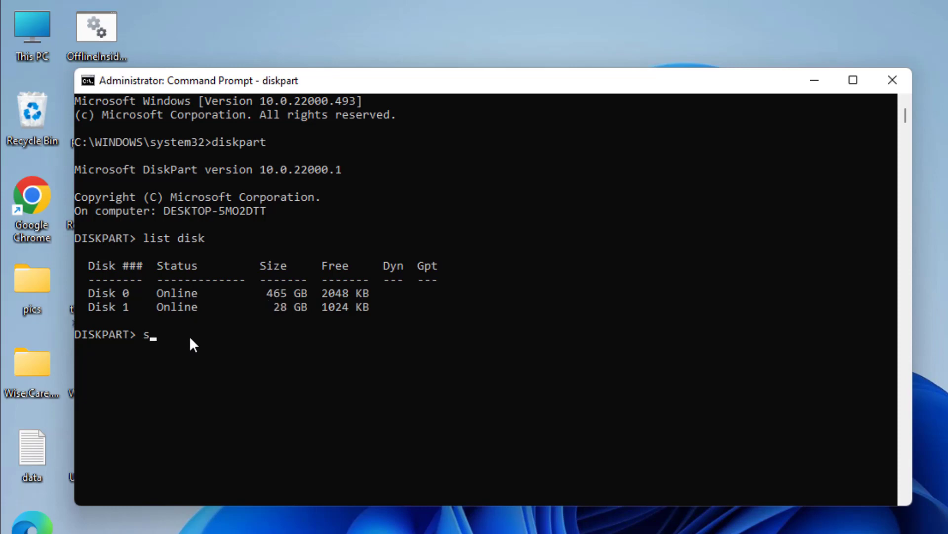
type("elect disk 1")
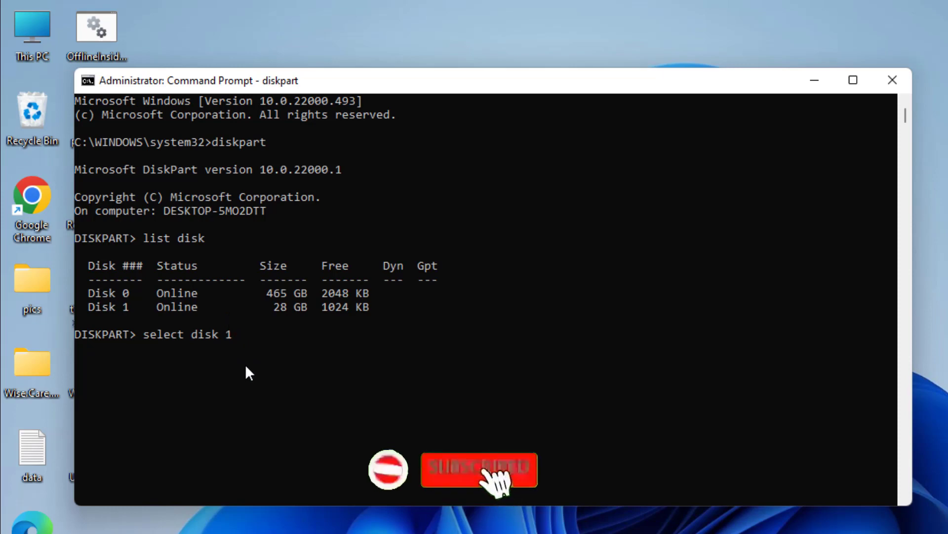
key("Return")
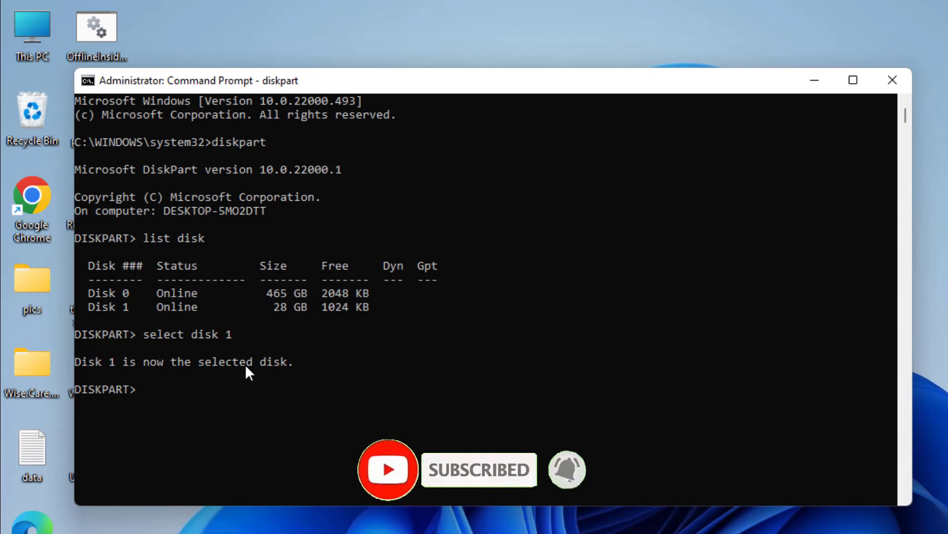
Run 'attributes disk clear readonly' to remove disk 1's read-only attribute.
type("attributes")
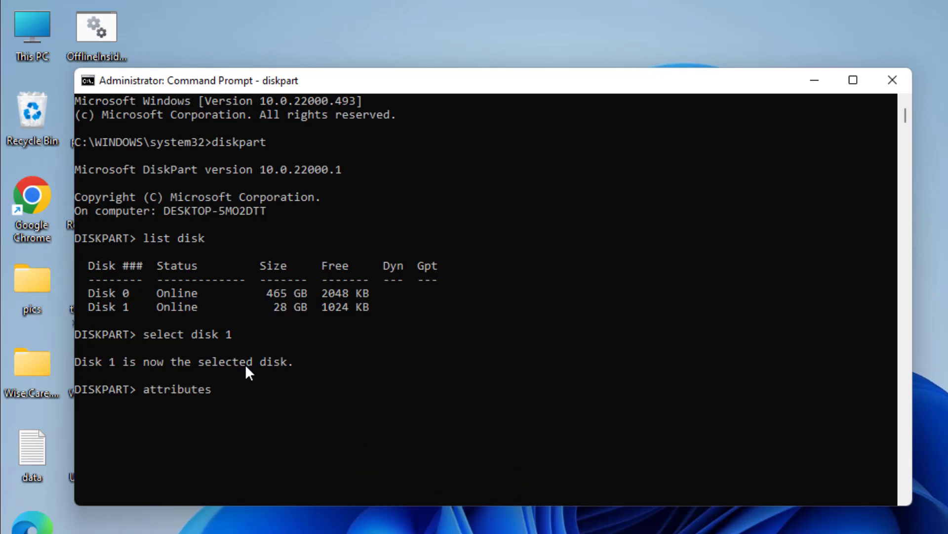
type(" disk clear readonly")
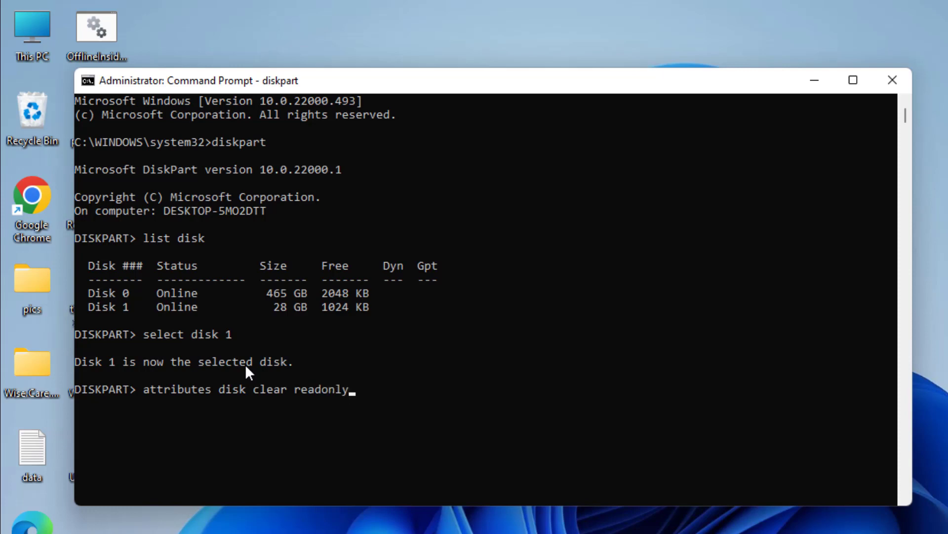
key("Return")
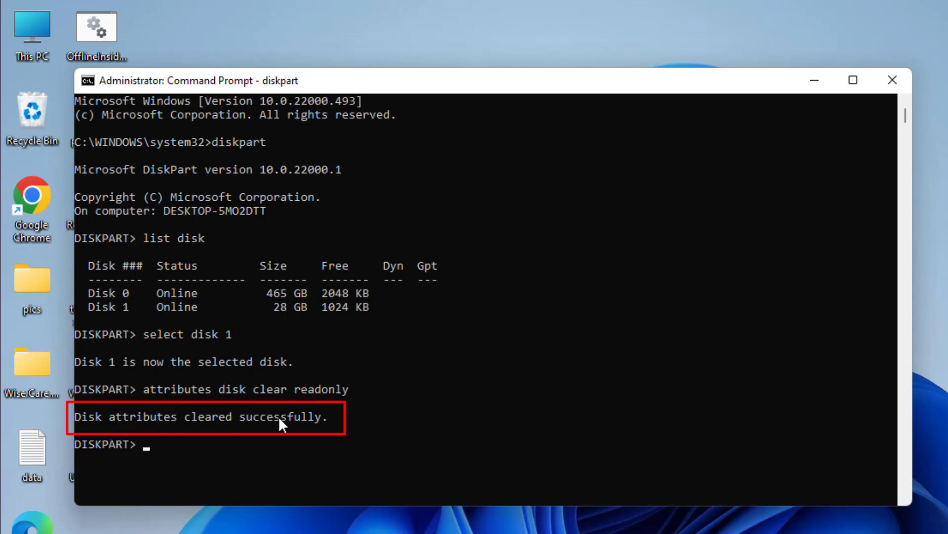
Exit DiskPart and then close the Command Prompt.
type("exit")
key("Return")
type("exit")
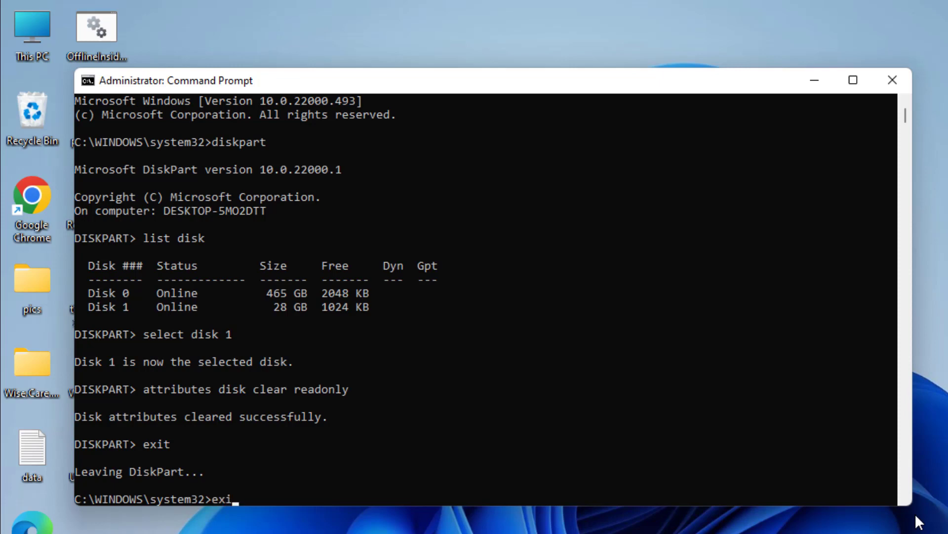
key("Return")
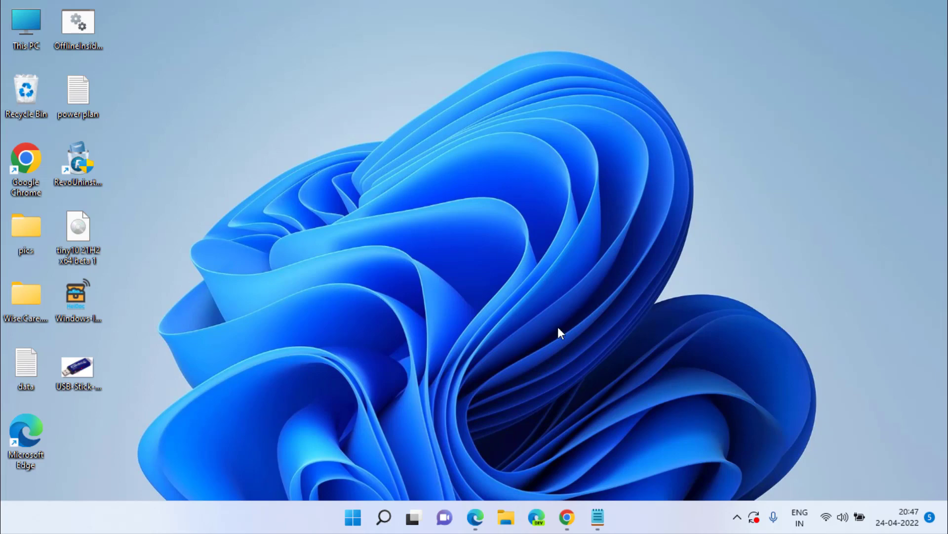
Run Scan and repair drive on New Volume (F:) from Properties > Tools, then close the dialogs.
key("Return")
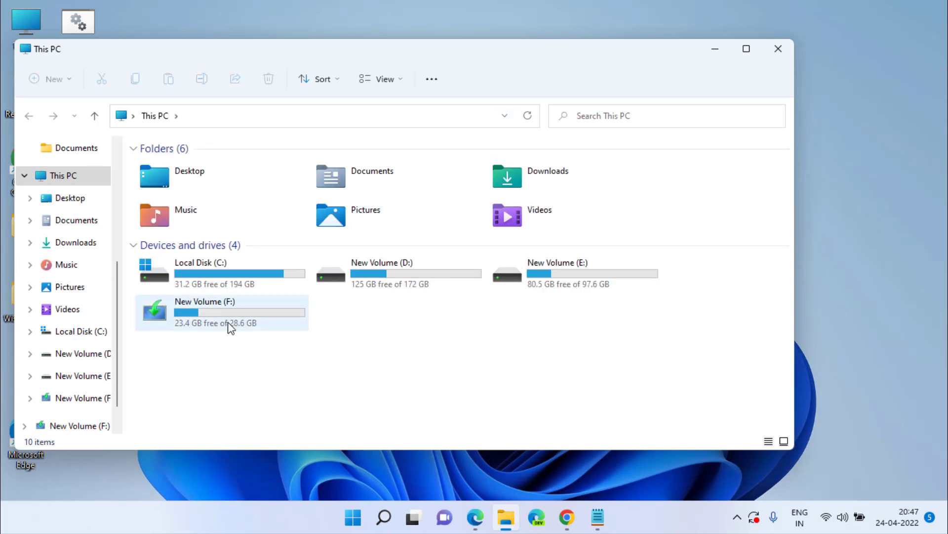
right_click(222, 309)
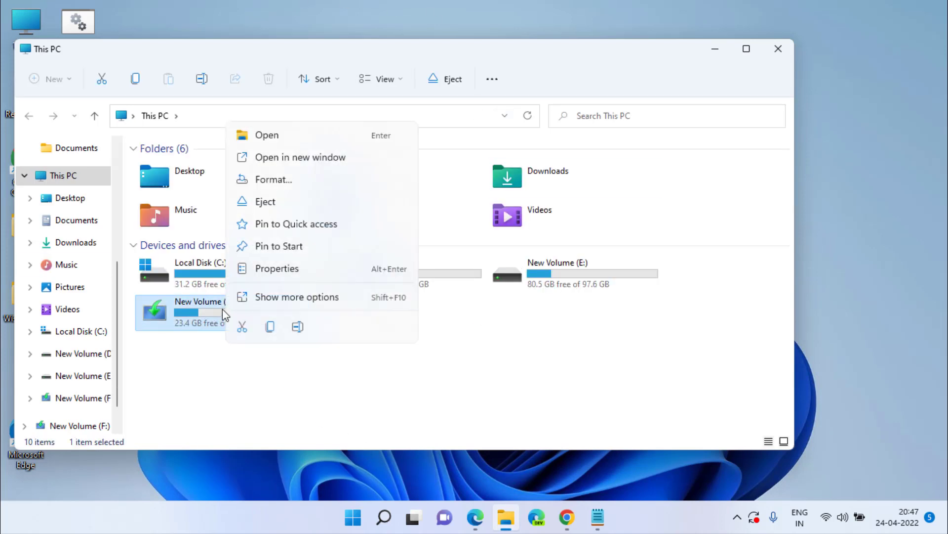
left_click(286, 271)
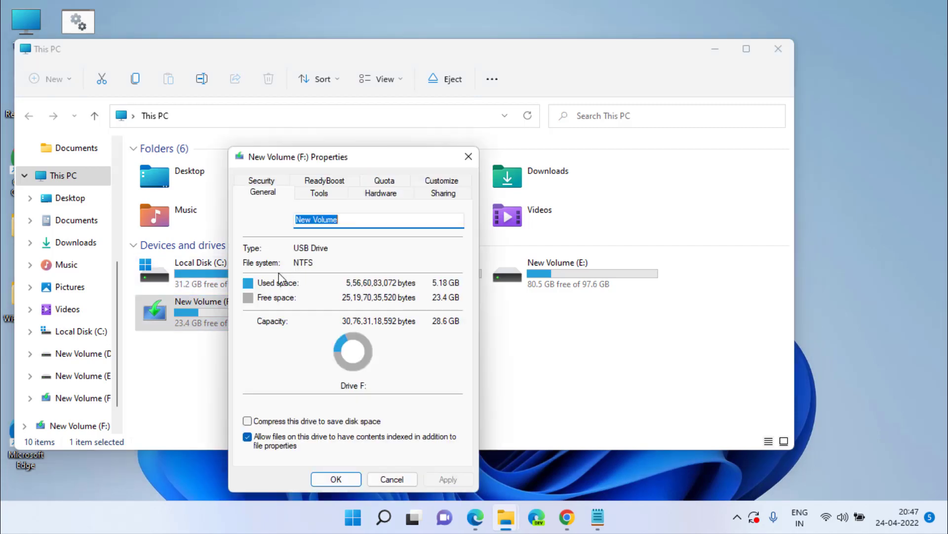
left_click(326, 195)
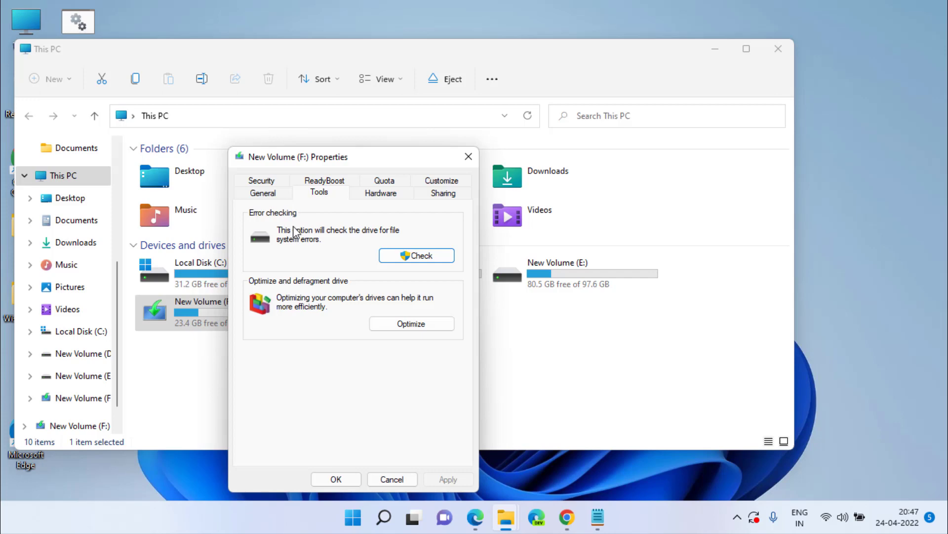
left_click(416, 250)
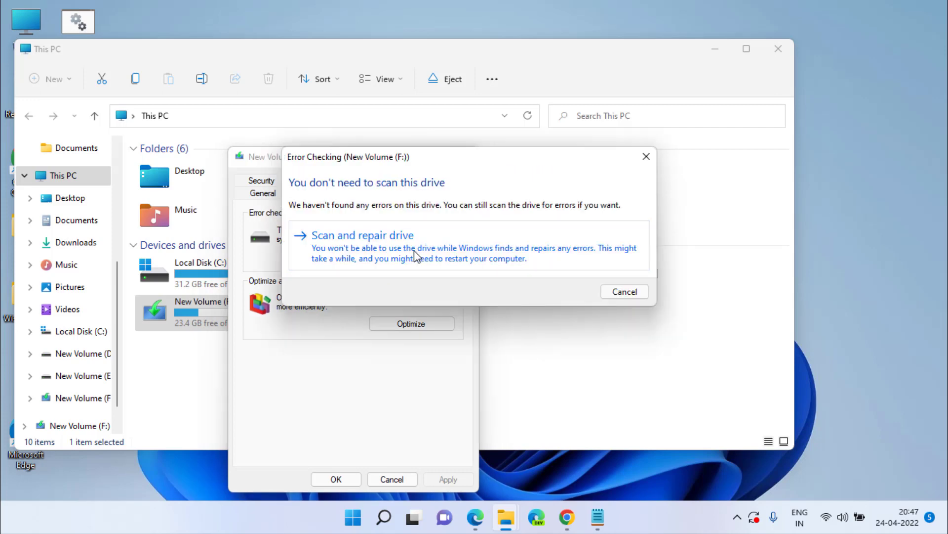
left_click(406, 251)
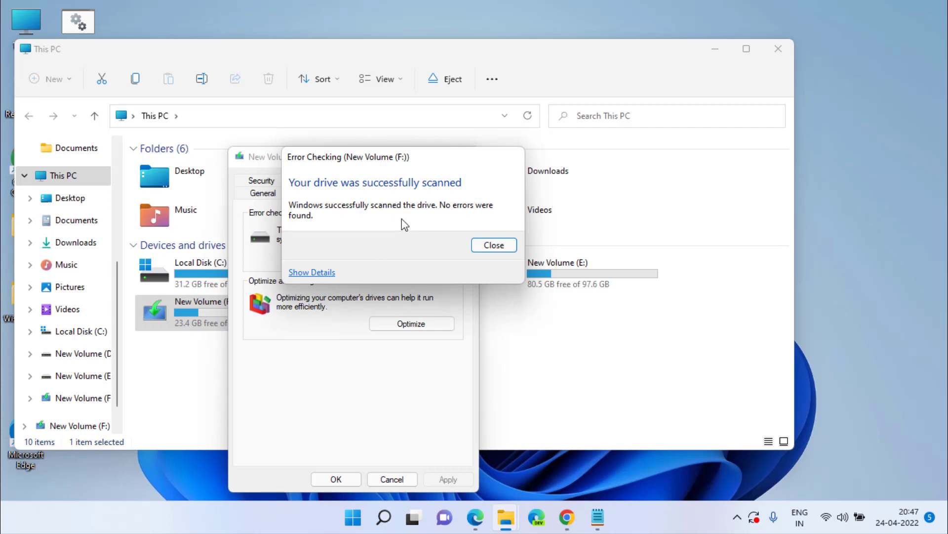
left_click(482, 245)
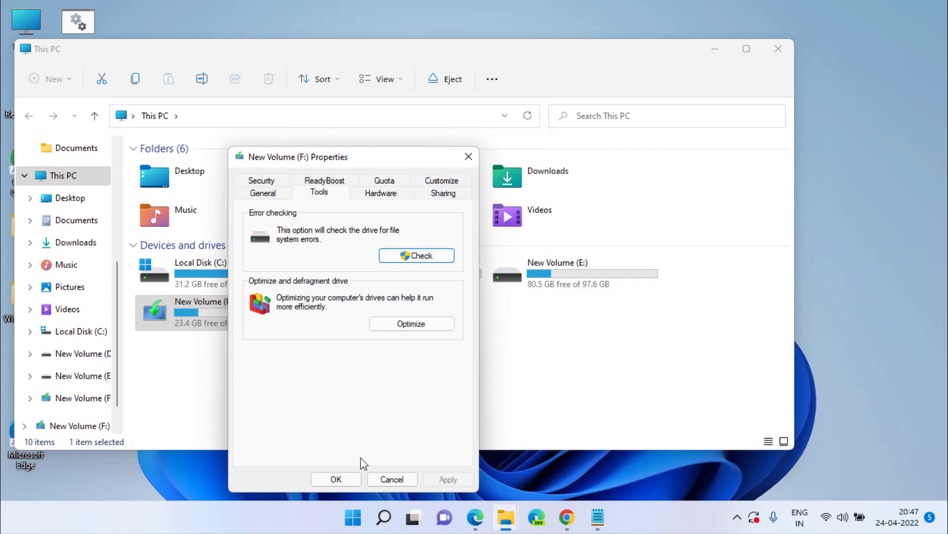
left_click(338, 479)
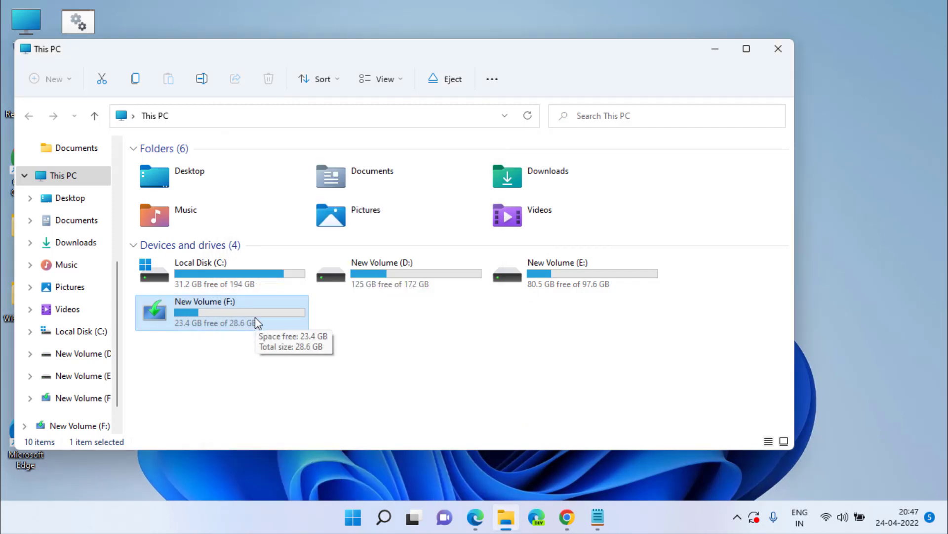
Close This PC and open an administrator Command Prompt from a cmd search.
left_click(778, 48)
left_click(353, 517)
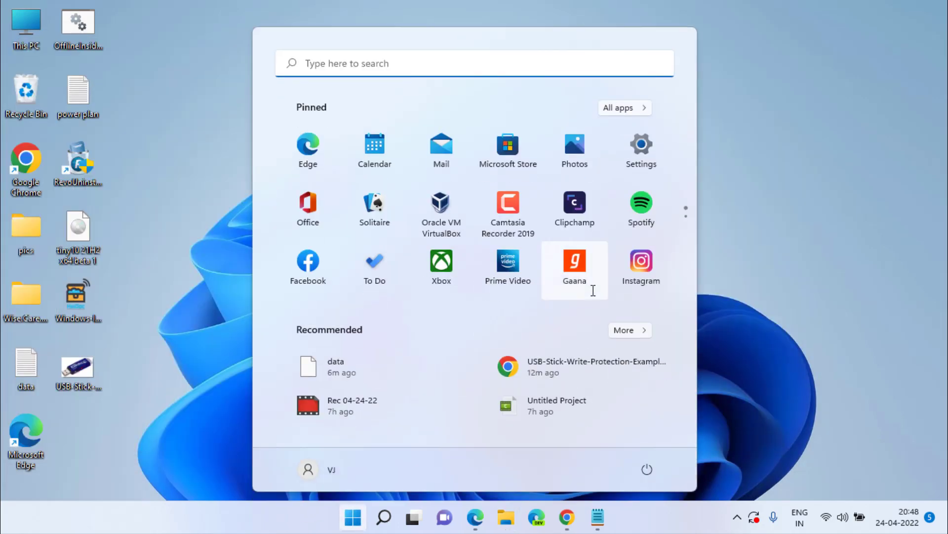
type("cmd")
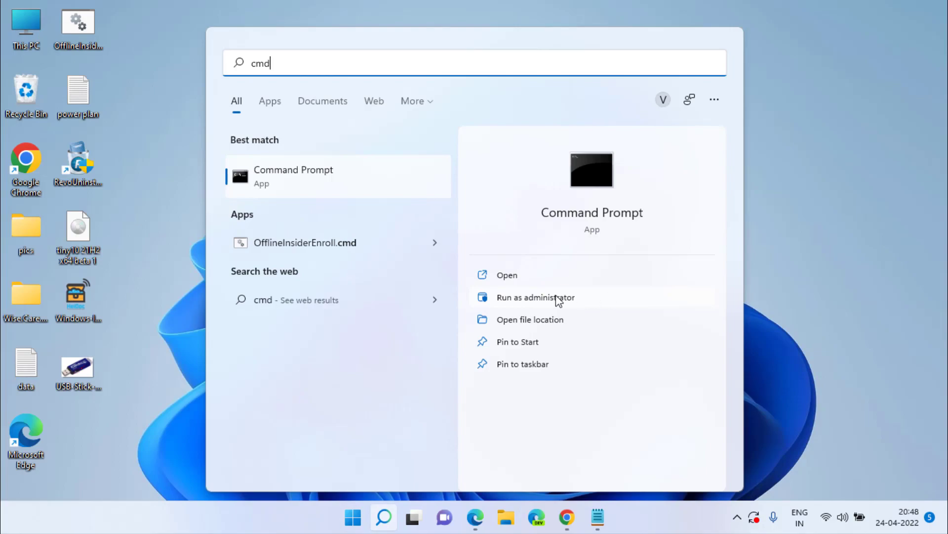
left_click(511, 296)
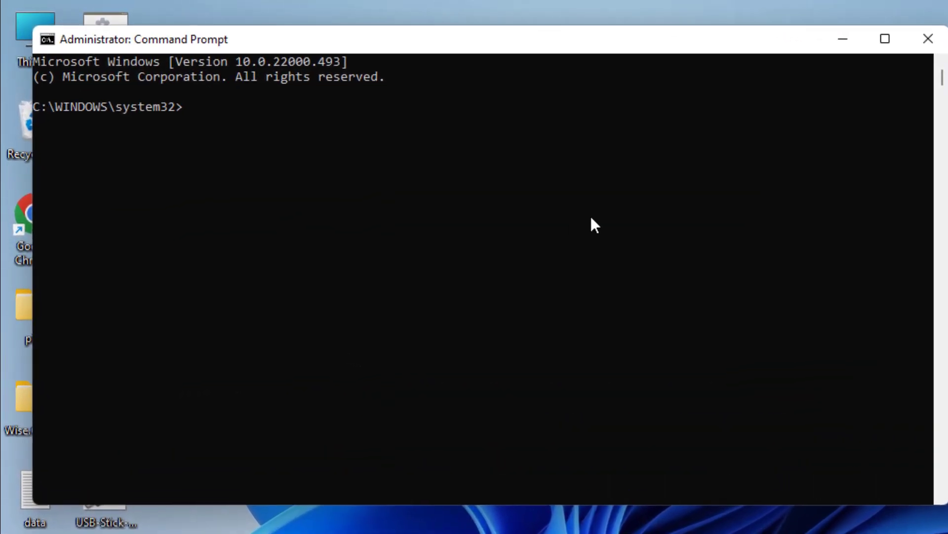
Confirm in This PC the USB drive is F:, then run chkdsk f: /x /r /f.
type("chkdsk")
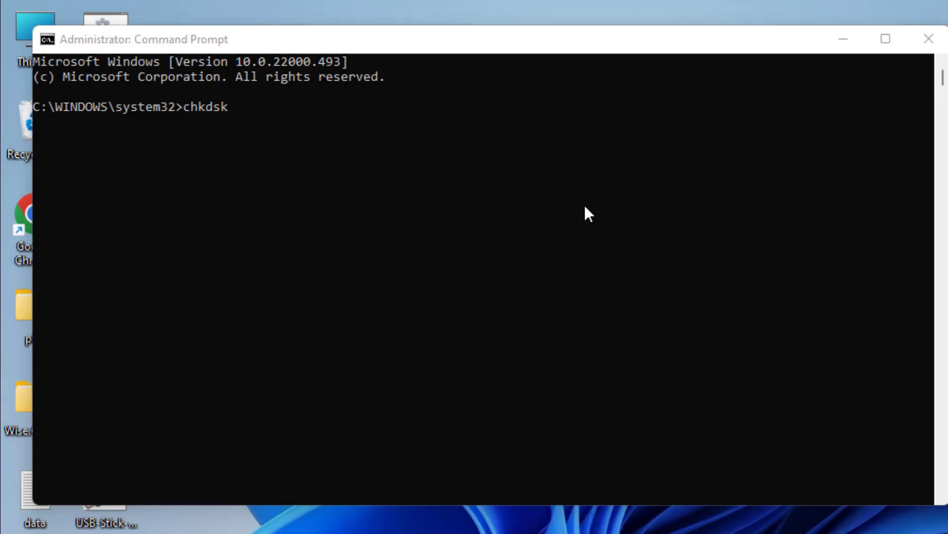
key("super+e")
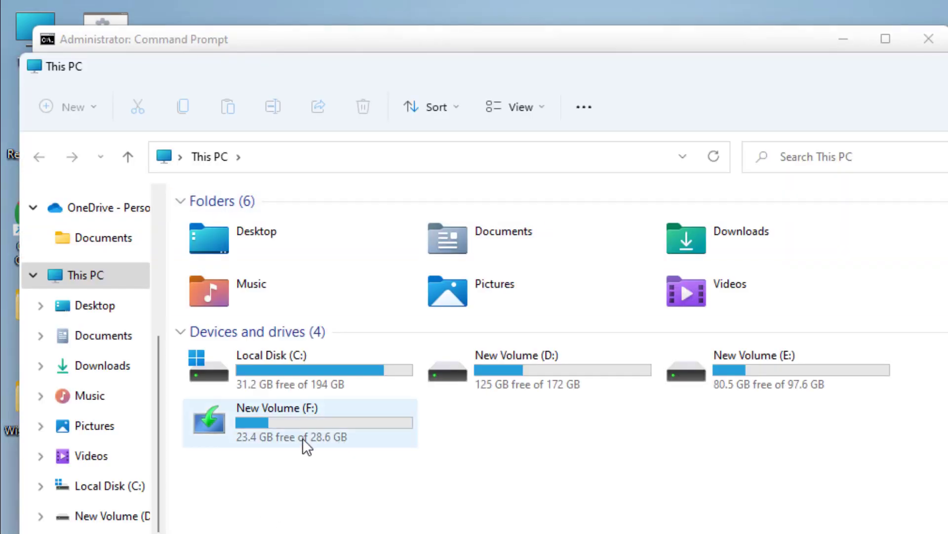
left_click(301, 430)
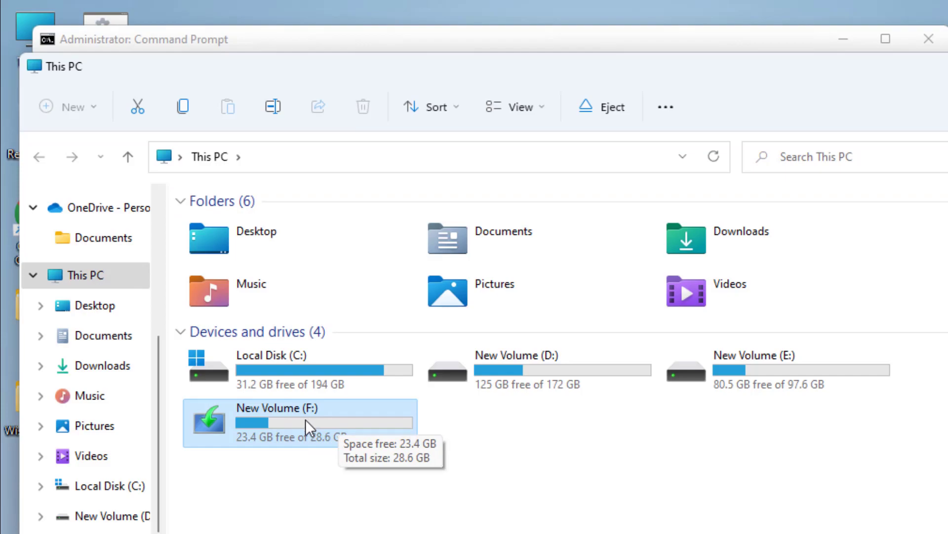
key("alt+F4")
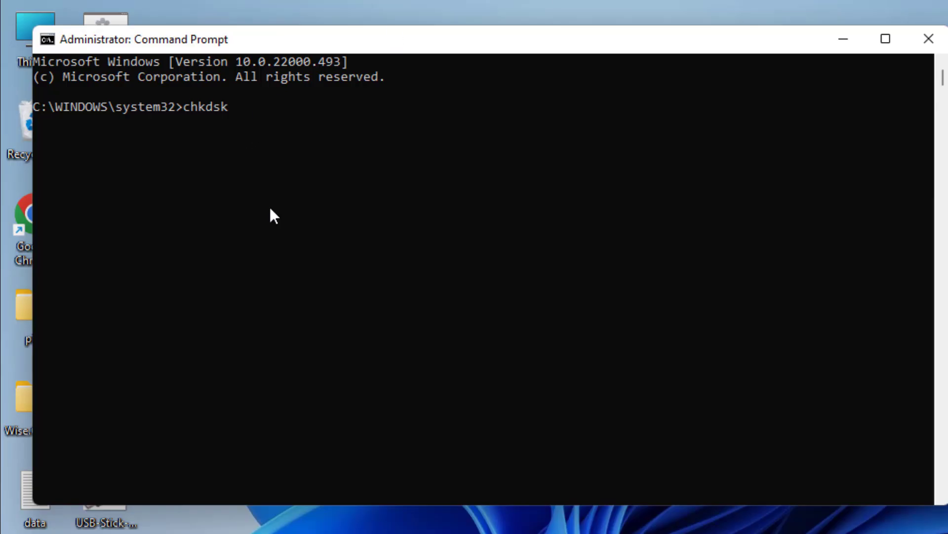
type("f: /x /r /f")
key("Return")
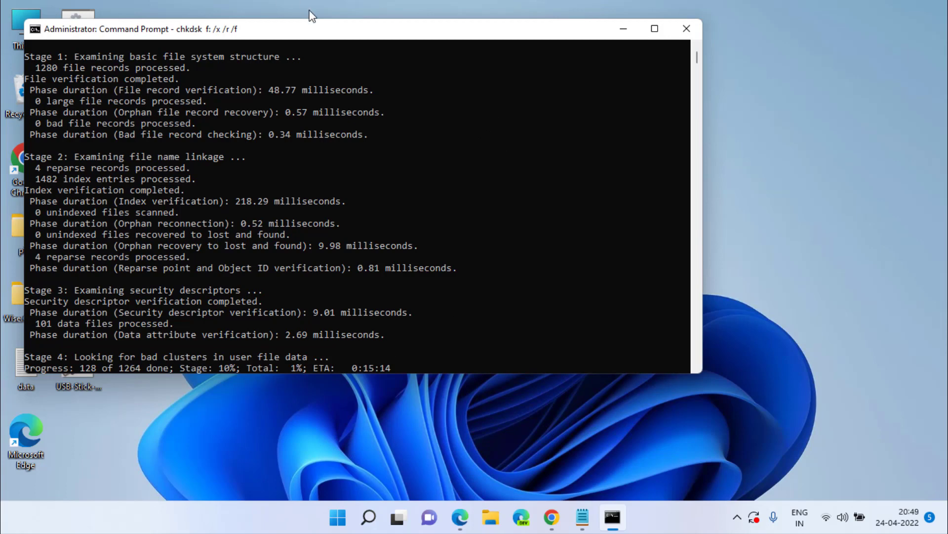
Minimise the Command Prompt window while chkdsk continues scanning drive F:.
left_click(620, 33)
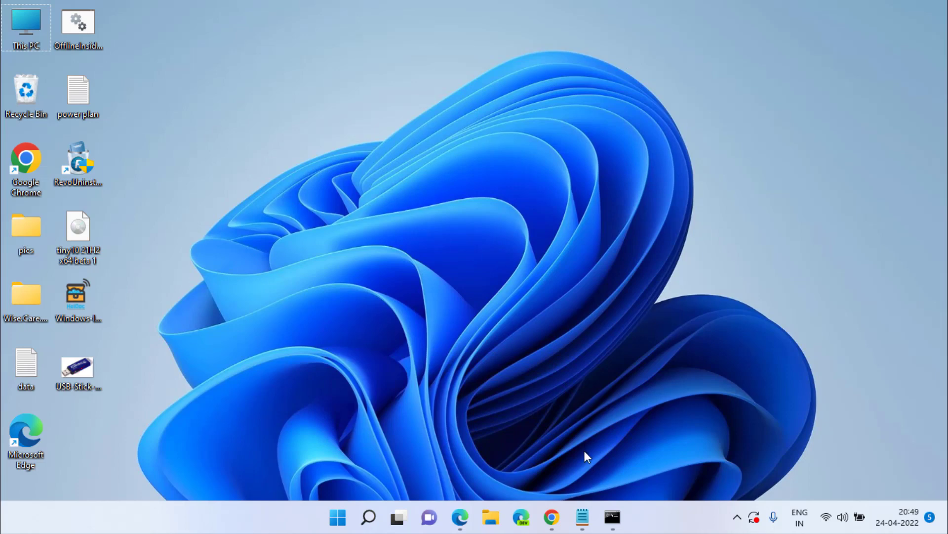
left_click(612, 517)
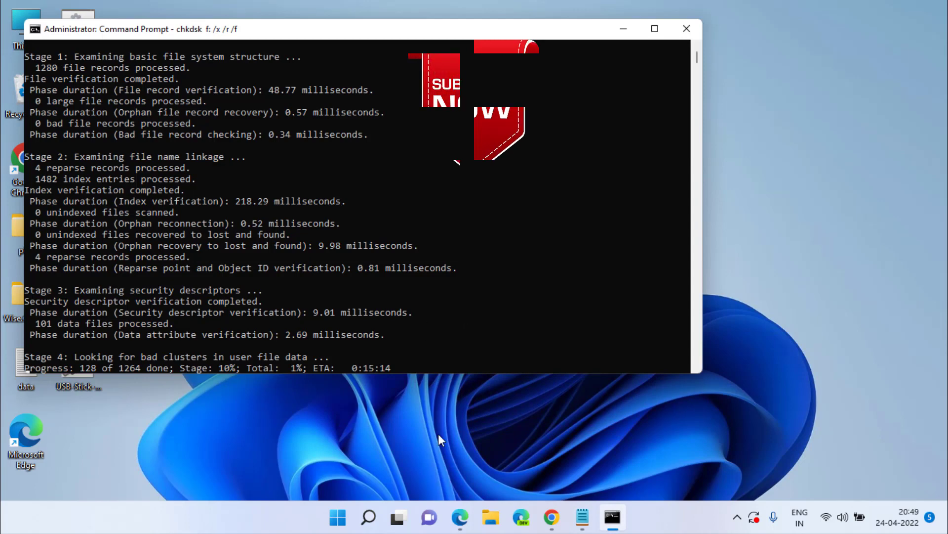
left_click(624, 29)
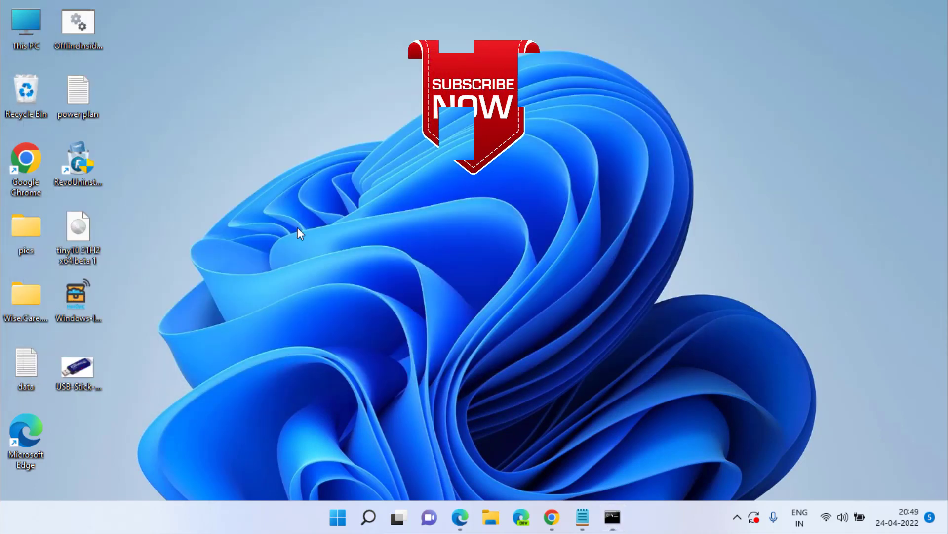